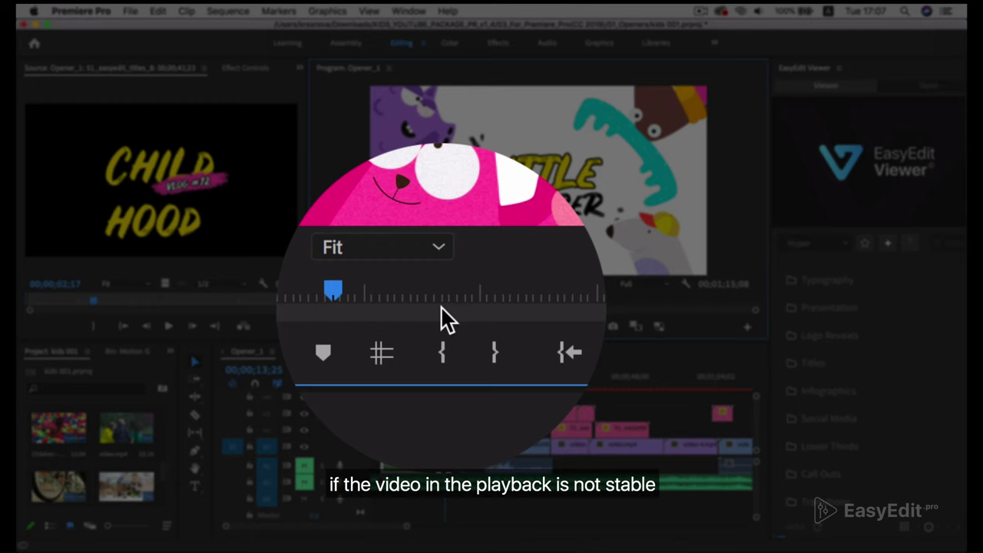
Step: Set the Program monitor's playback resolution from Full to 1/4
left_click(657, 285)
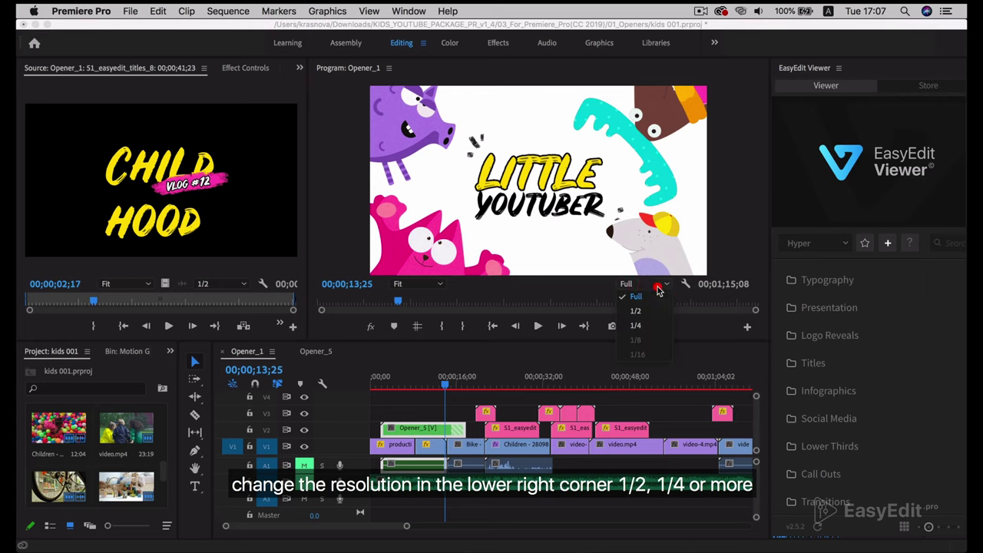
left_click(649, 326)
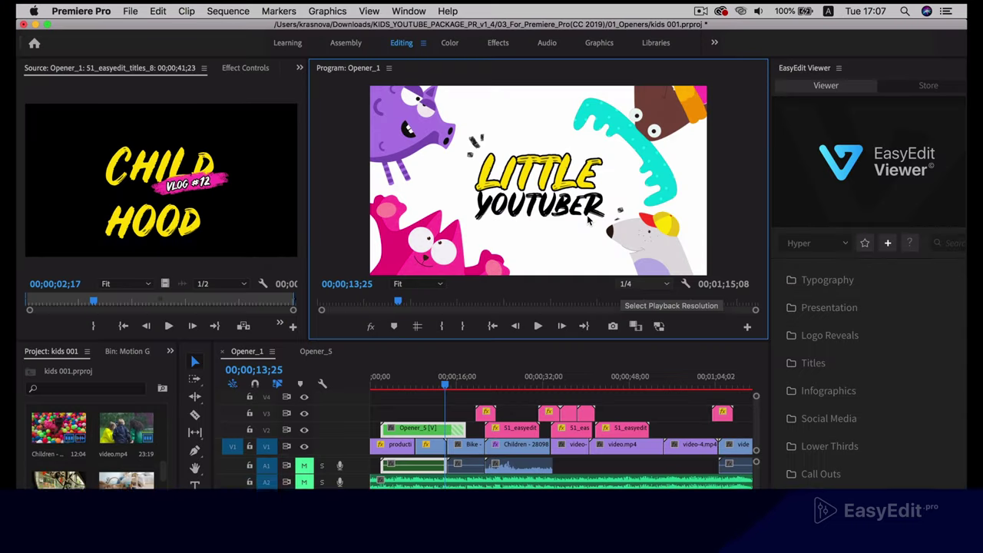
Step: Uncheck High Quality Playback in the Program monitor's context menu
right_click(588, 219)
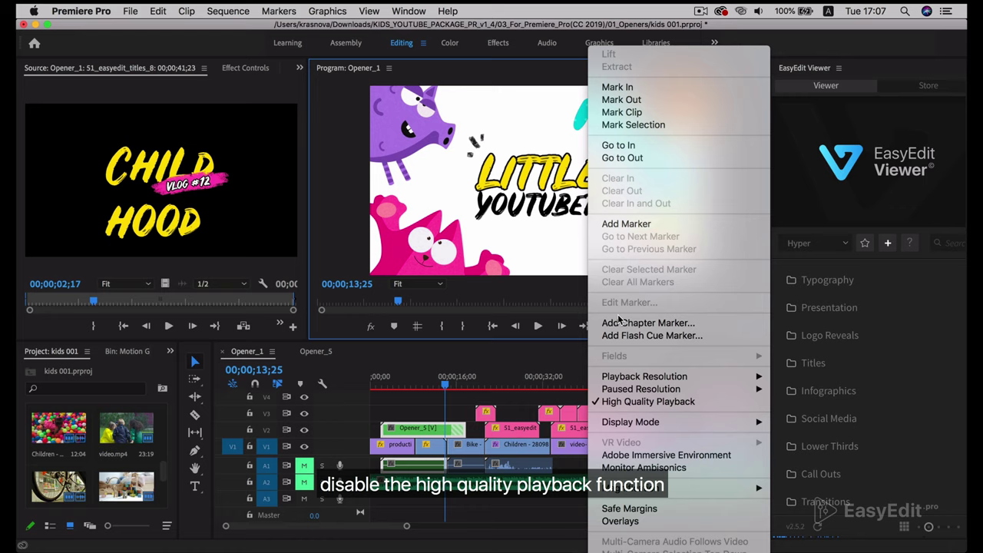
left_click(637, 402)
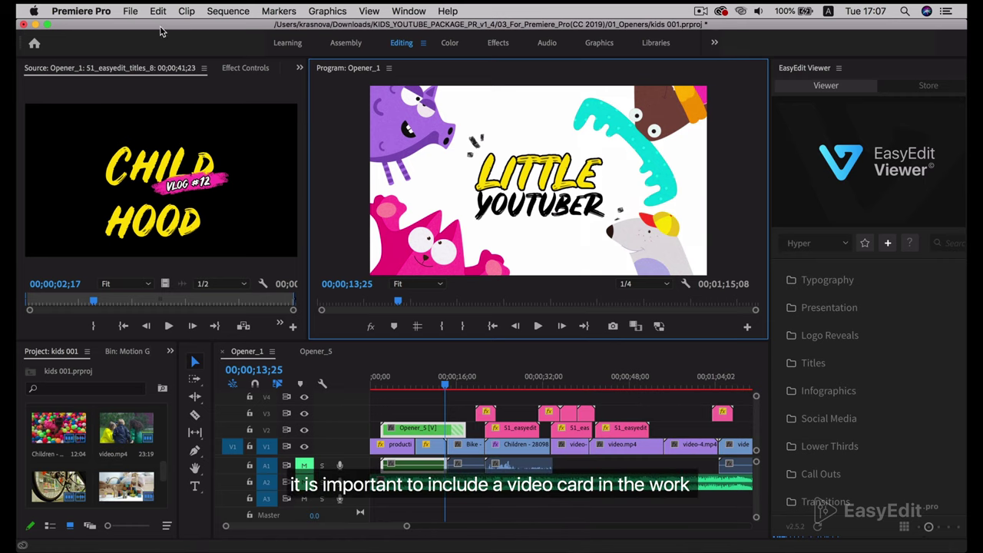
Step: Set the Project Settings renderer to Mercury Playback Engine GPU Acceleration (Metal) and confirm
left_click(132, 12)
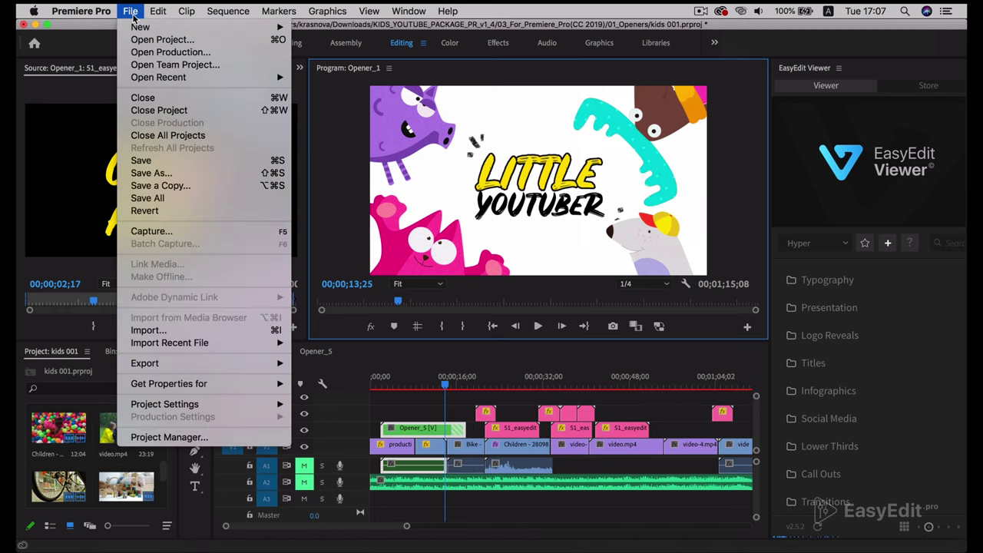
mouse_move(270, 408)
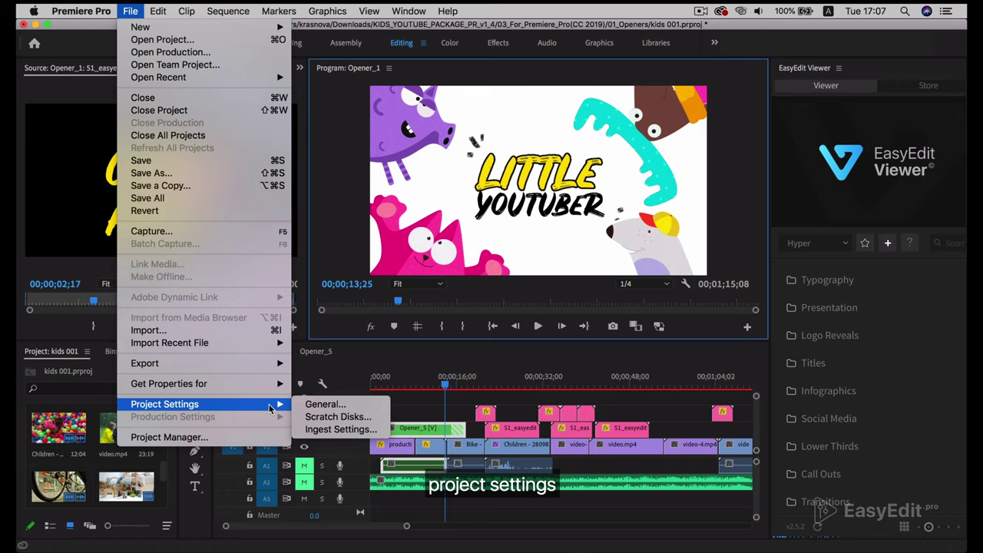
left_click(306, 407)
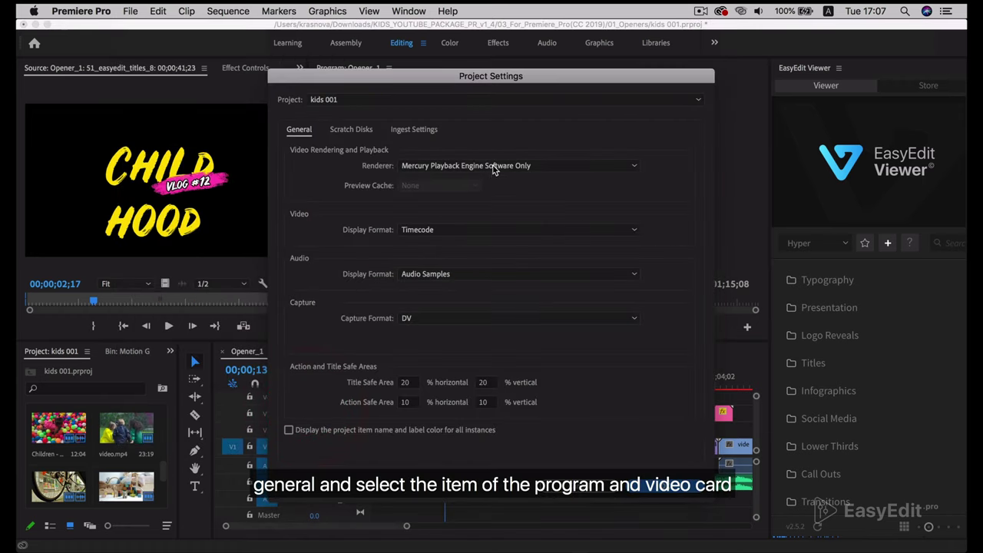
left_click(495, 168)
left_click(498, 182)
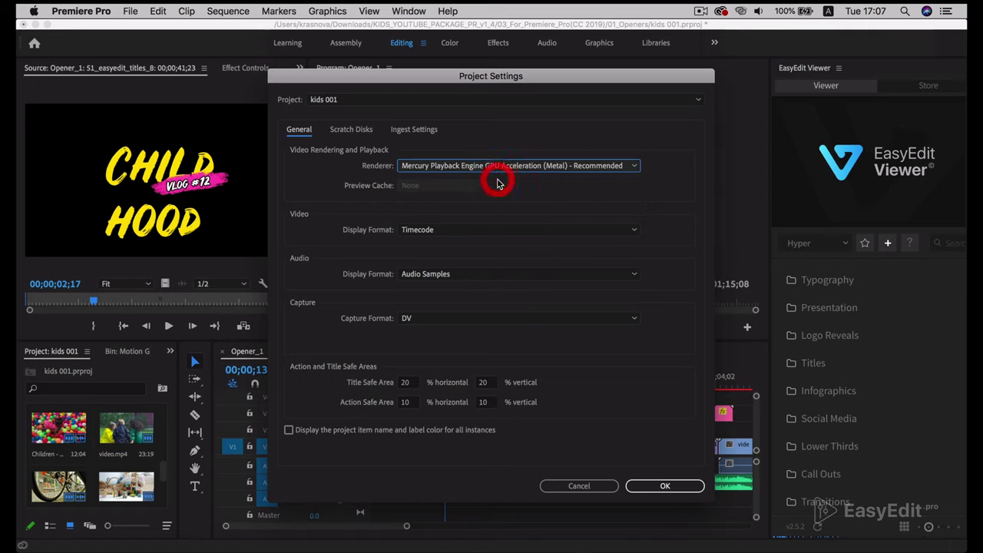
left_click(697, 491)
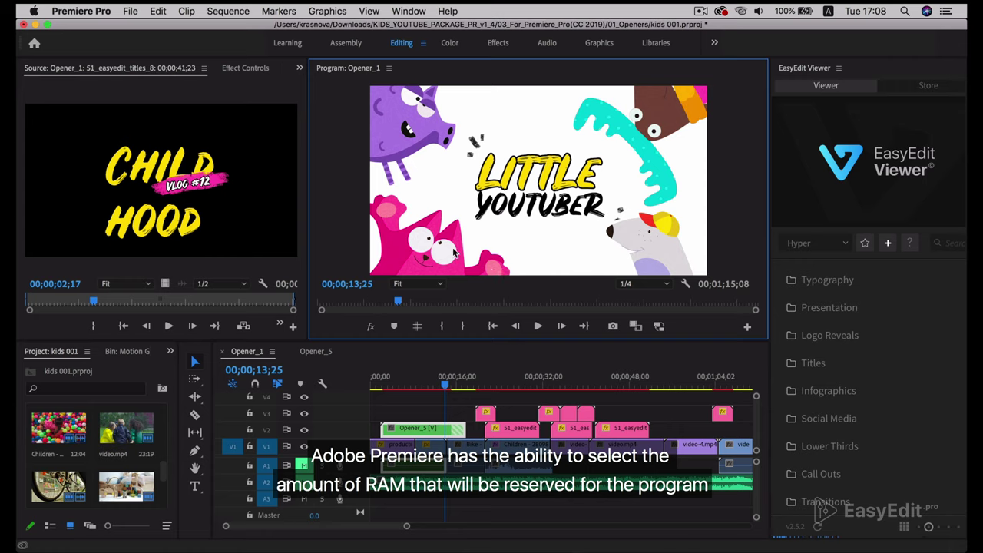
Step: In Memory preferences, lower RAM reserved for other applications to 1.5 GB
left_click(83, 11)
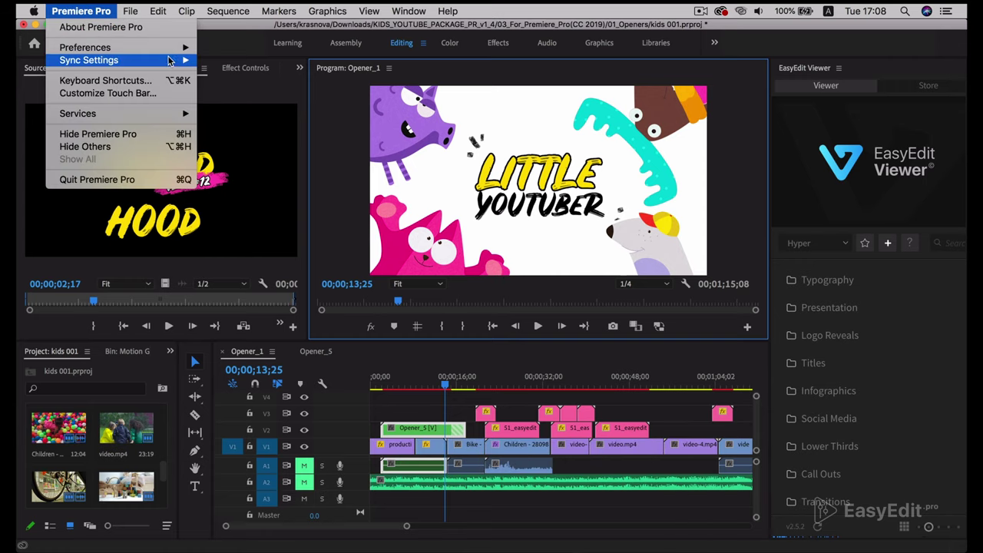
mouse_move(174, 52)
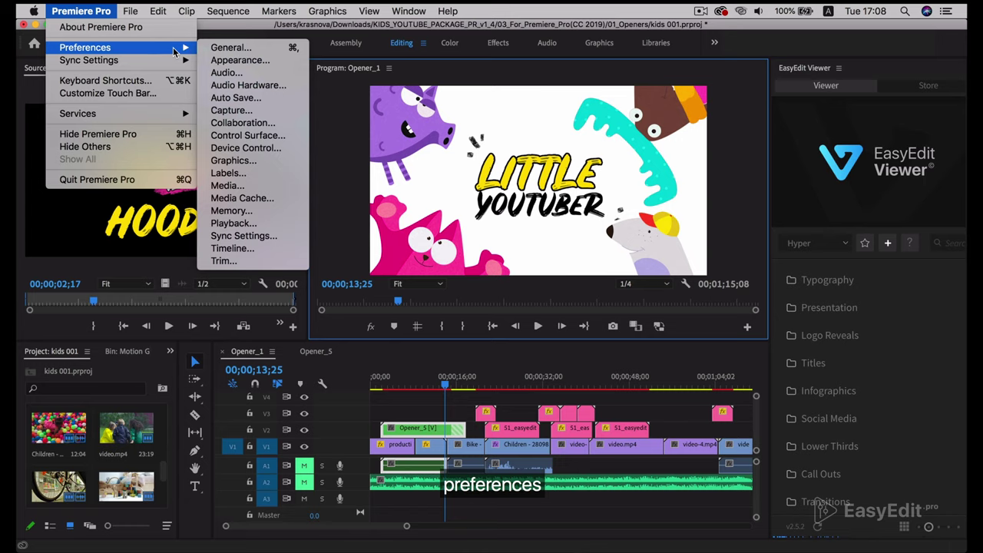
left_click(246, 211)
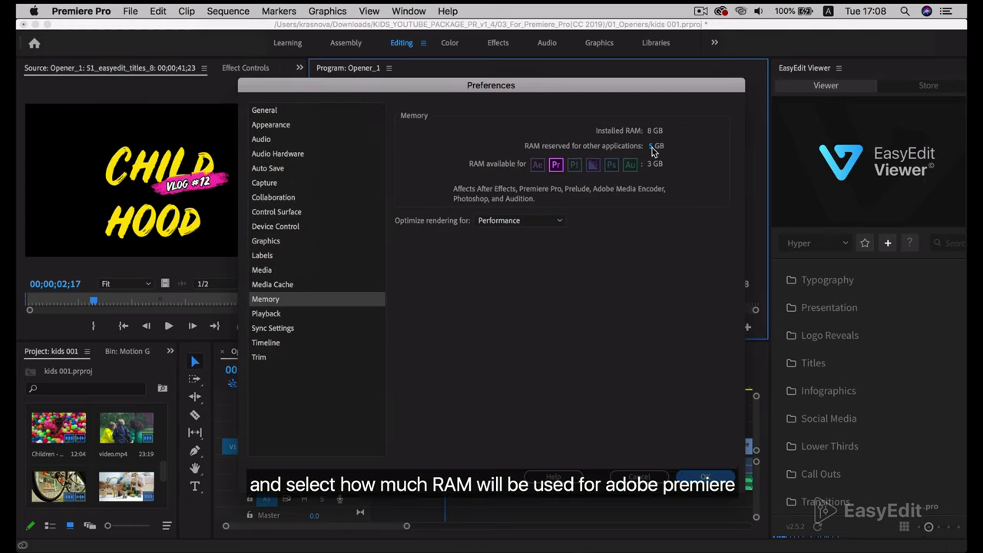
left_click_drag(651, 146, 659, 145)
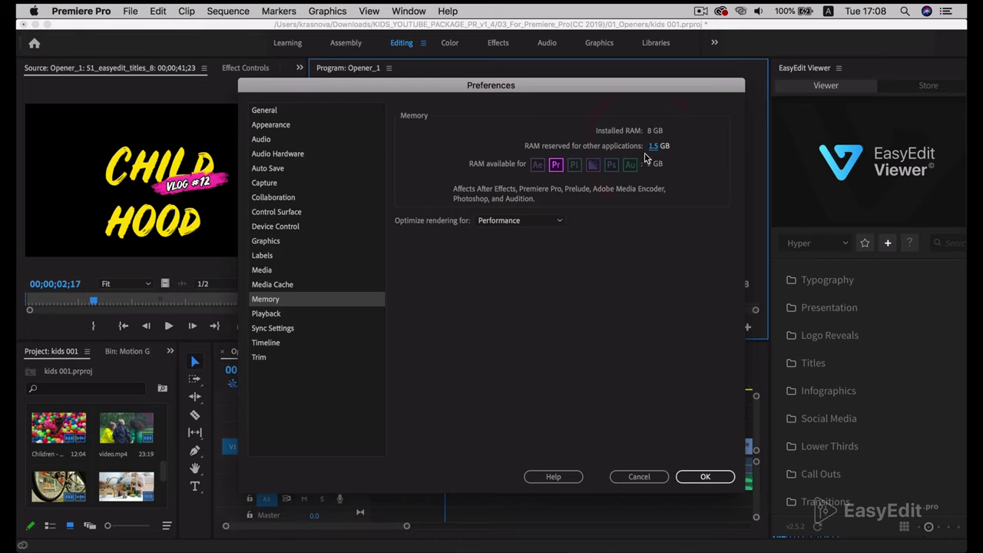
left_click(704, 475)
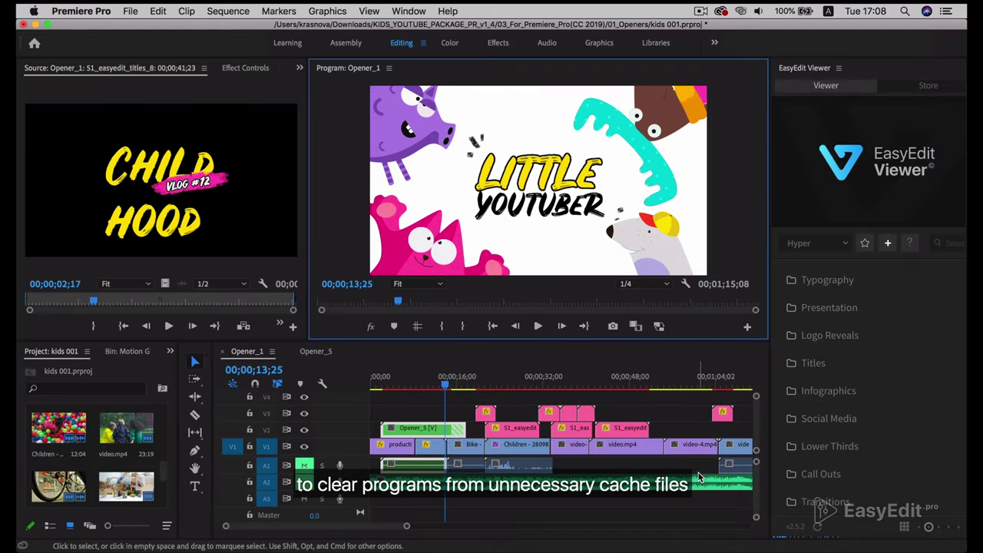
Step: Delete the unused media cache files from the Media Cache preferences
left_click(102, 14)
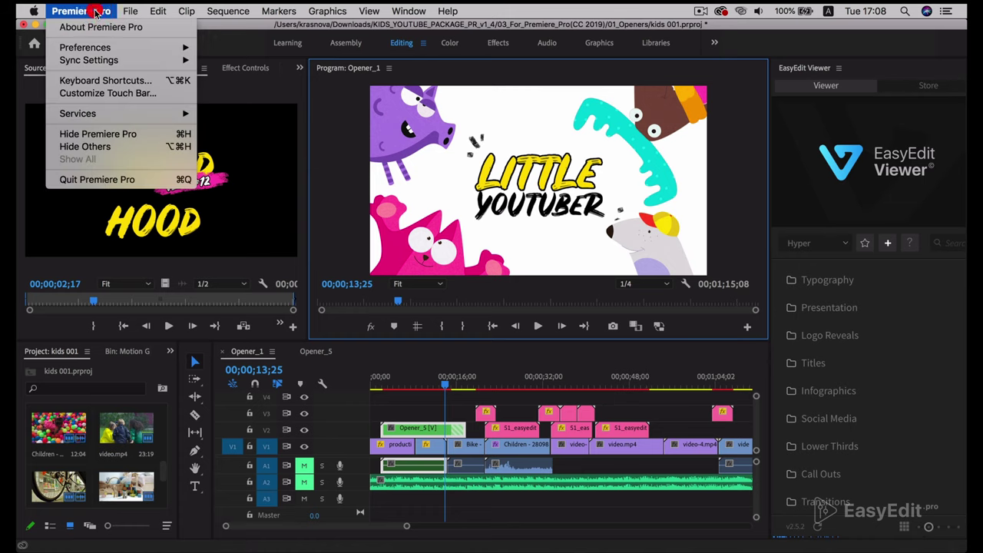
mouse_move(159, 49)
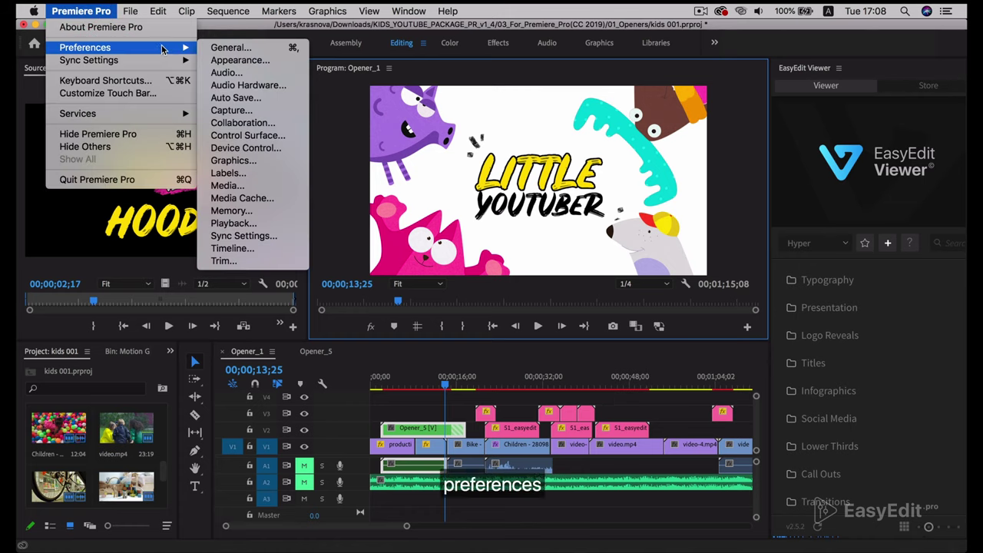
left_click(266, 199)
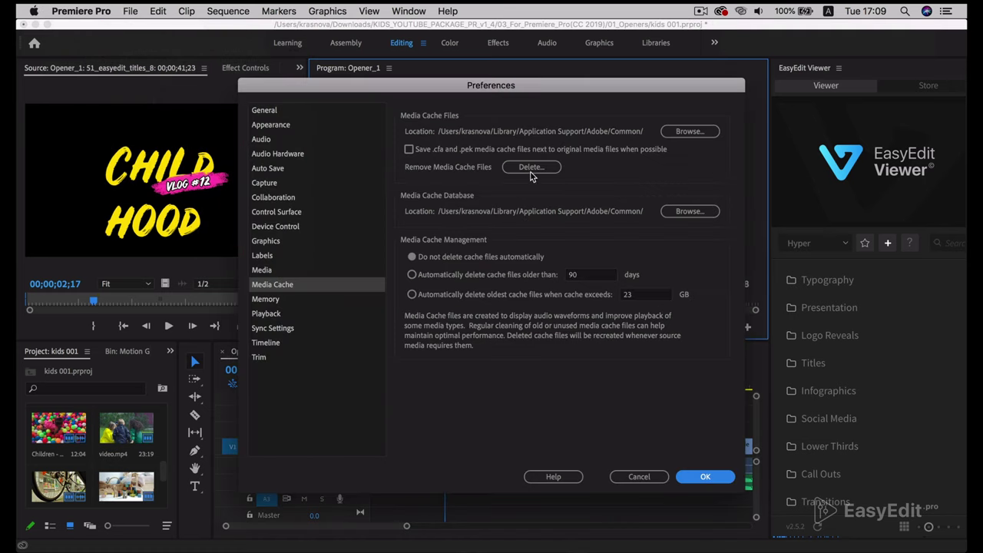
left_click(535, 167)
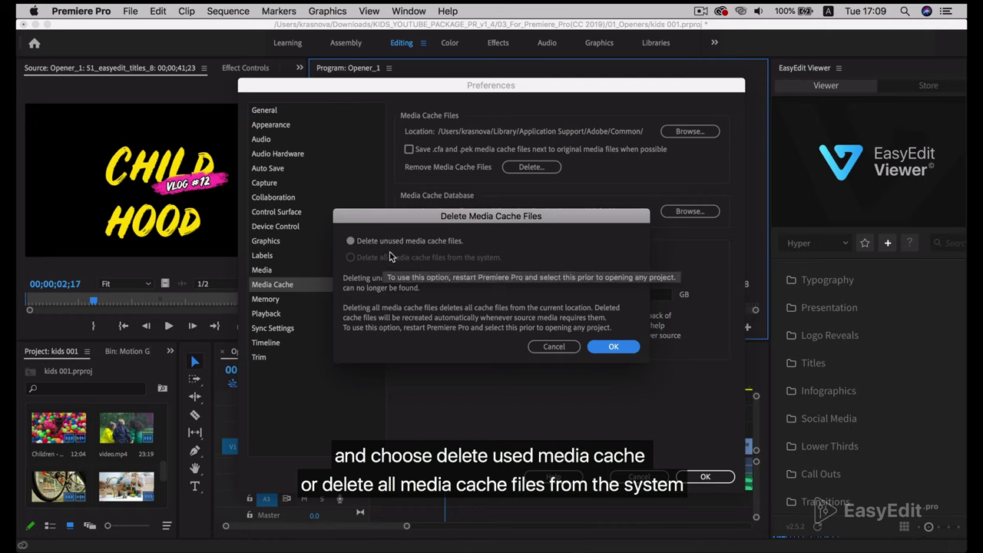
left_click(613, 347)
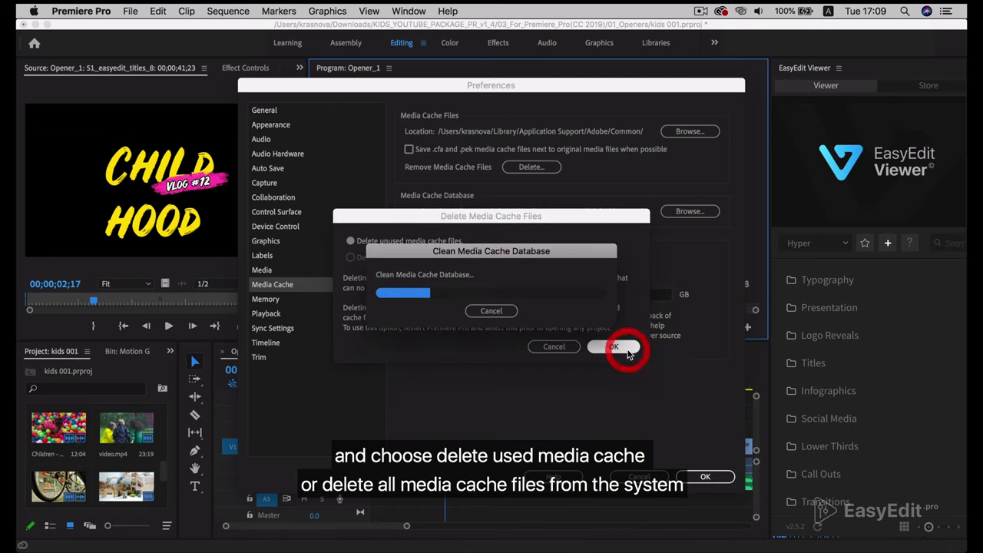
left_click(703, 477)
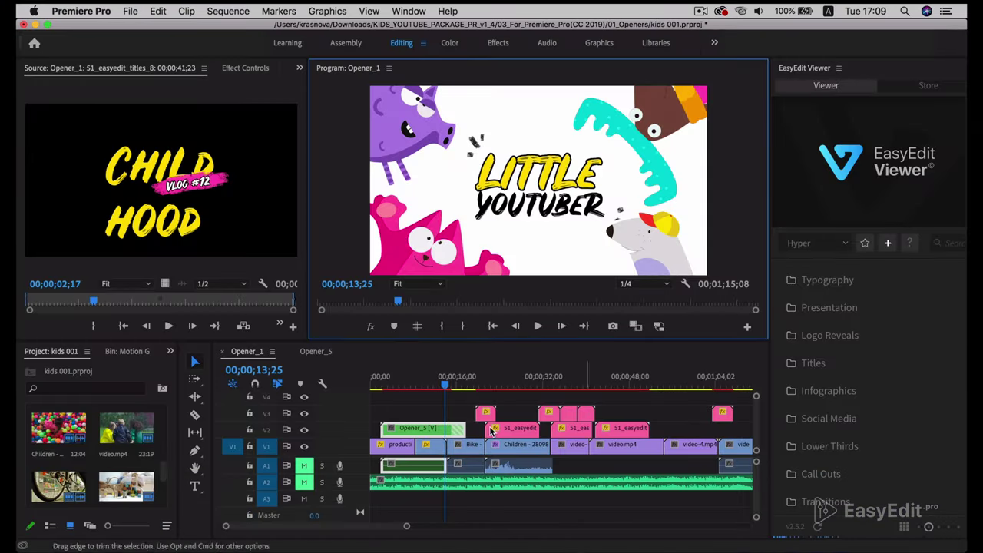
Step: Create QuickTime ProRes Low Resolution Proxy files for the Children clip
left_click(61, 431)
right_click(61, 433)
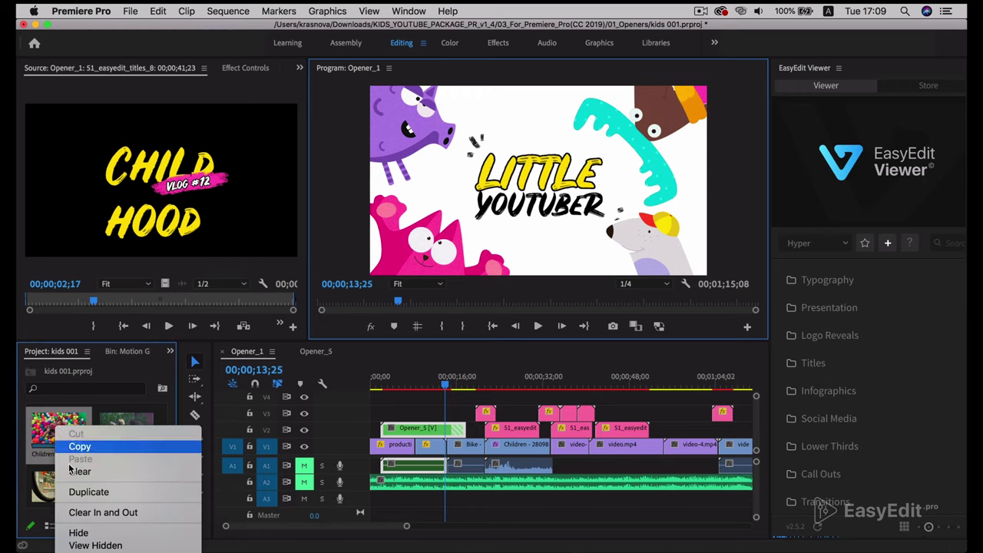
mouse_move(92, 549)
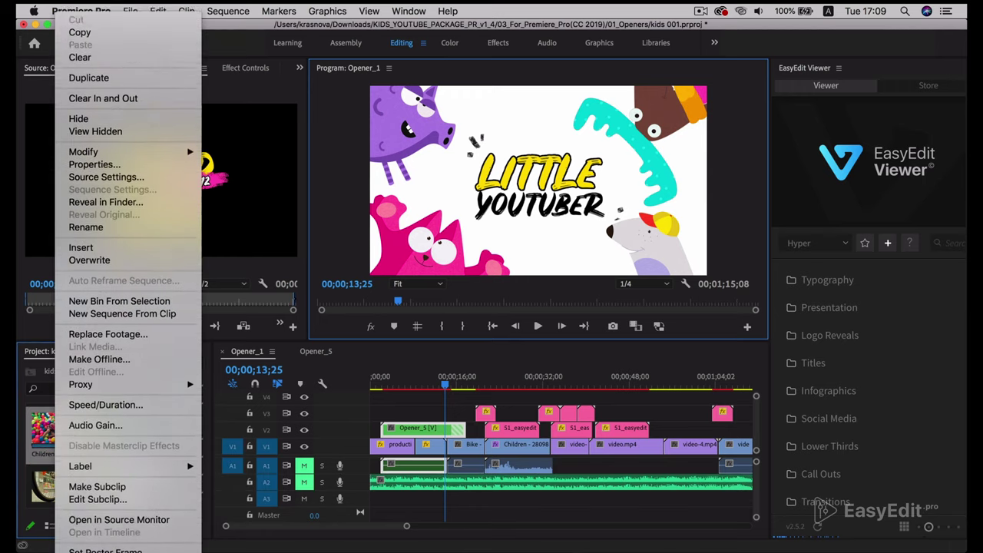
mouse_move(188, 329)
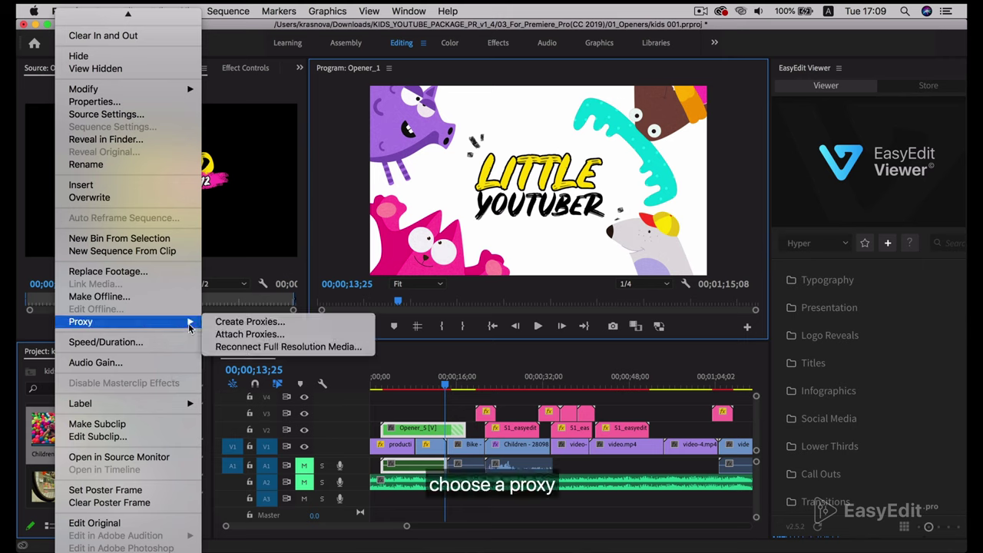
left_click(228, 325)
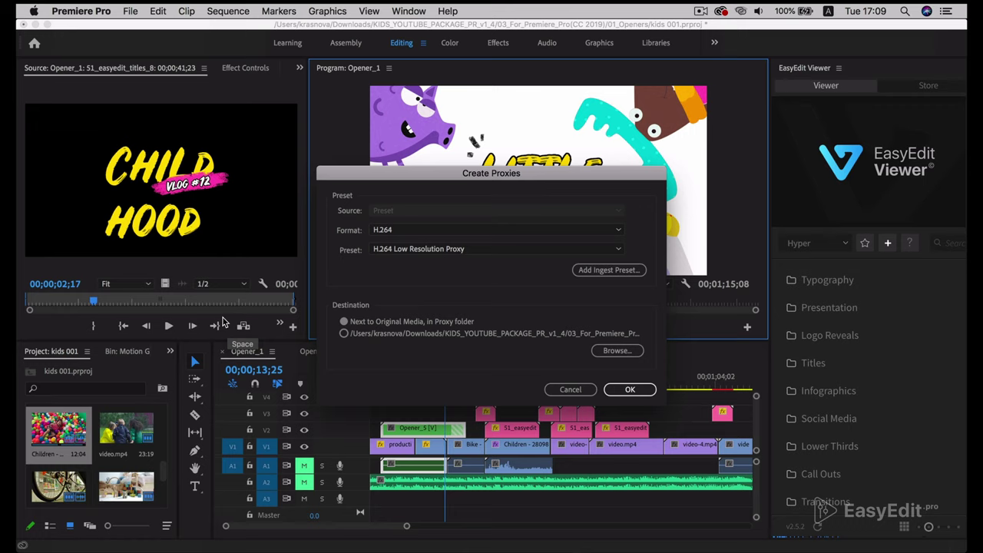
left_click(437, 230)
left_click(424, 258)
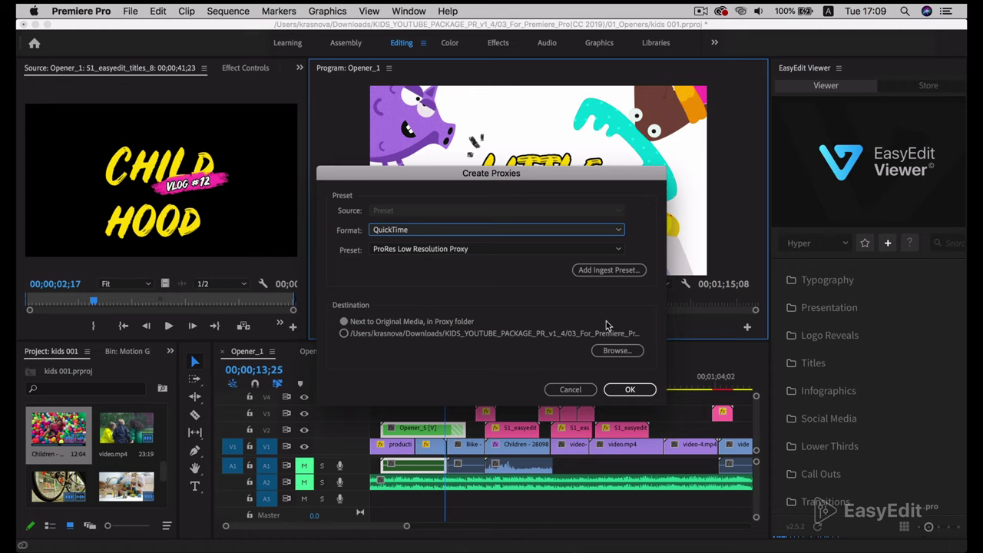
left_click(644, 390)
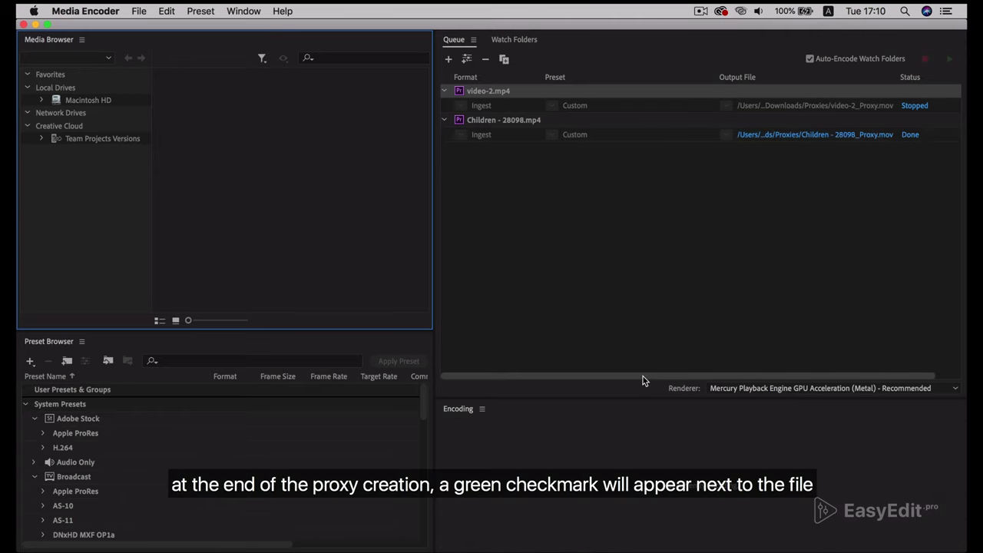
Step: Check the Children proxy reads Done in Media Encoder's queue, then show all windows
left_click_drag(668, 377, 692, 380)
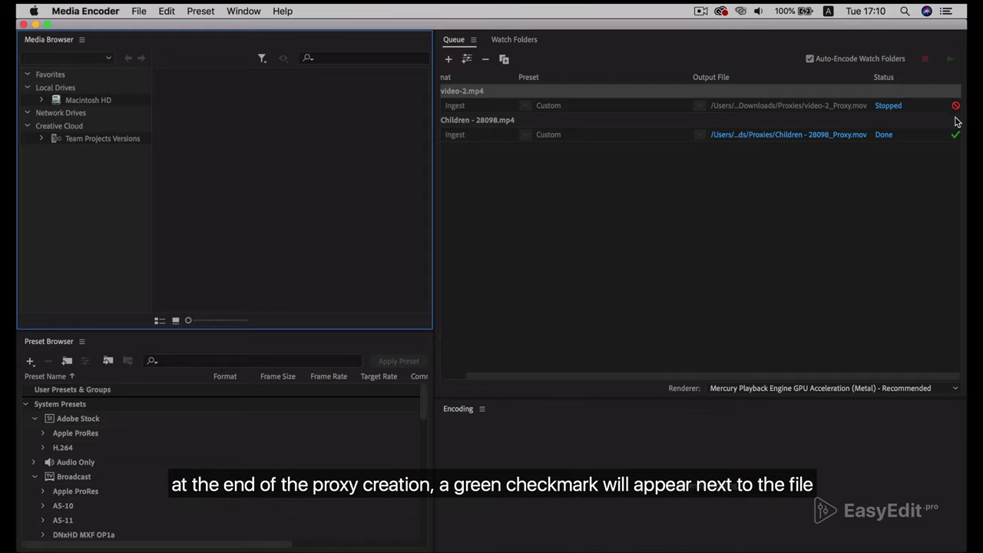
key("ctrl+Up")
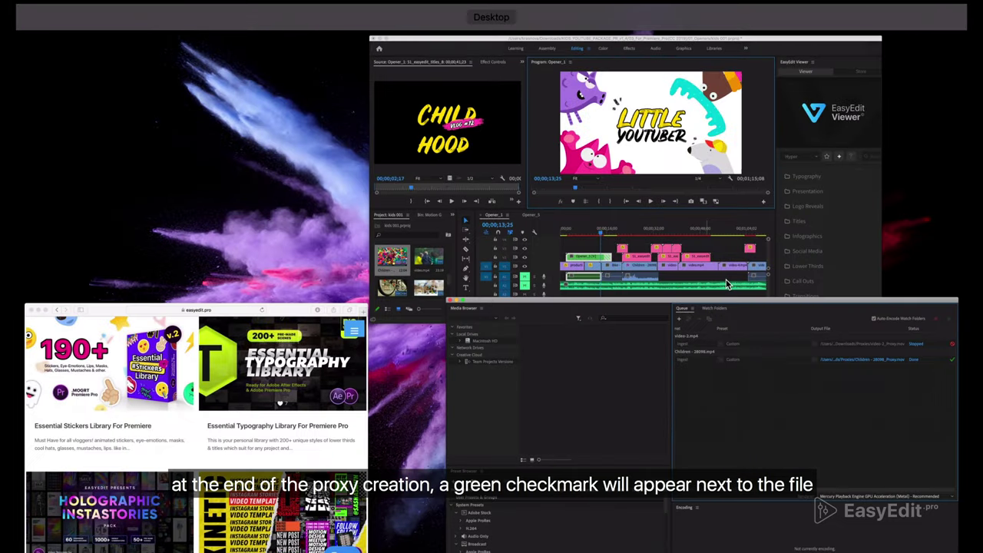
Step: Return to Premiere Pro and toggle proxy playback on, then back off
left_click(561, 215)
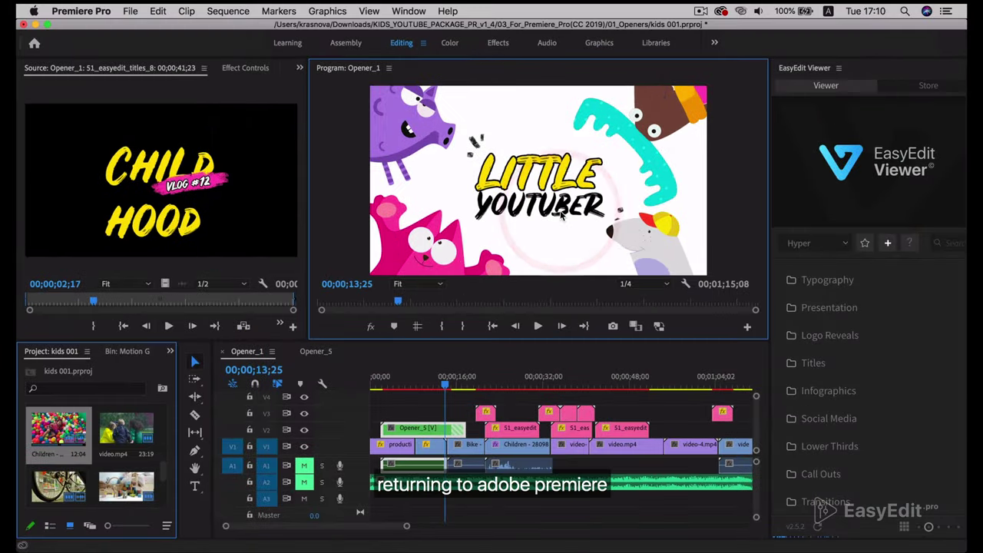
left_click(659, 327)
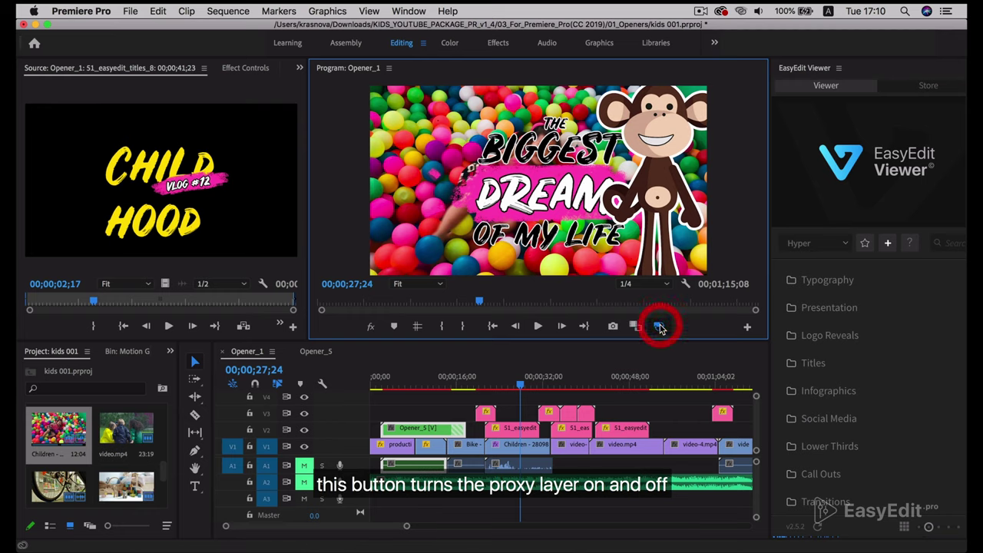
left_click(659, 326)
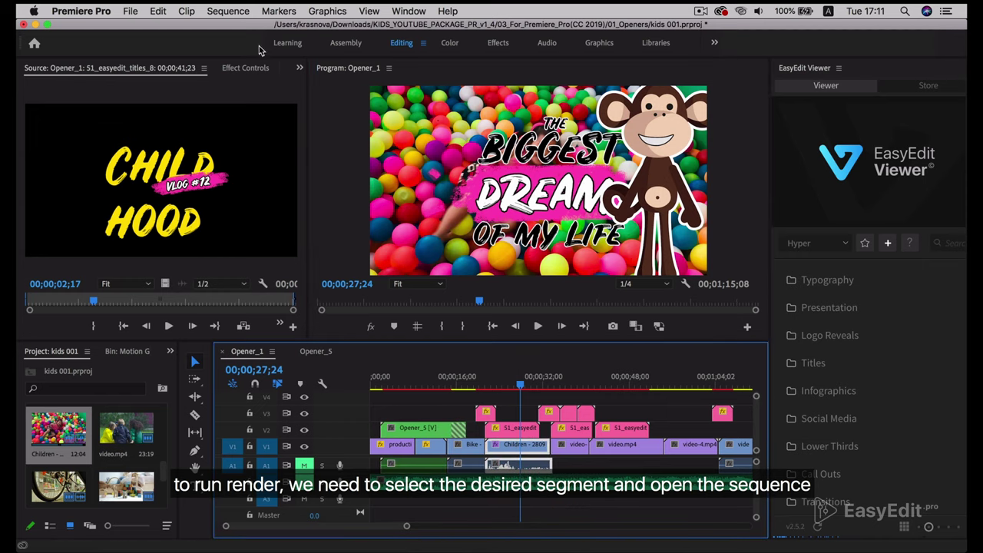
Step: Render the Children clip's section of Opener_1 with Render Selection, then play it
left_click(229, 11)
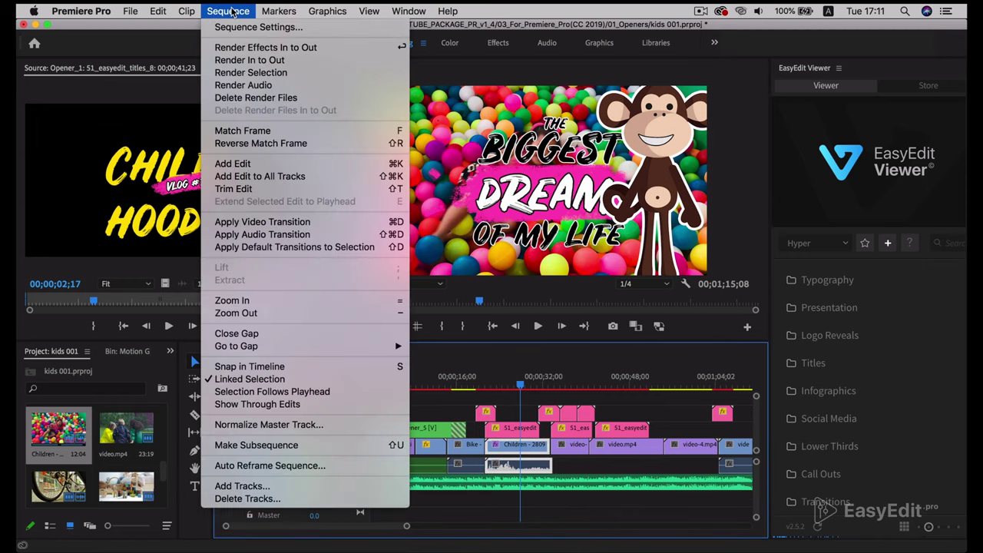
left_click(262, 72)
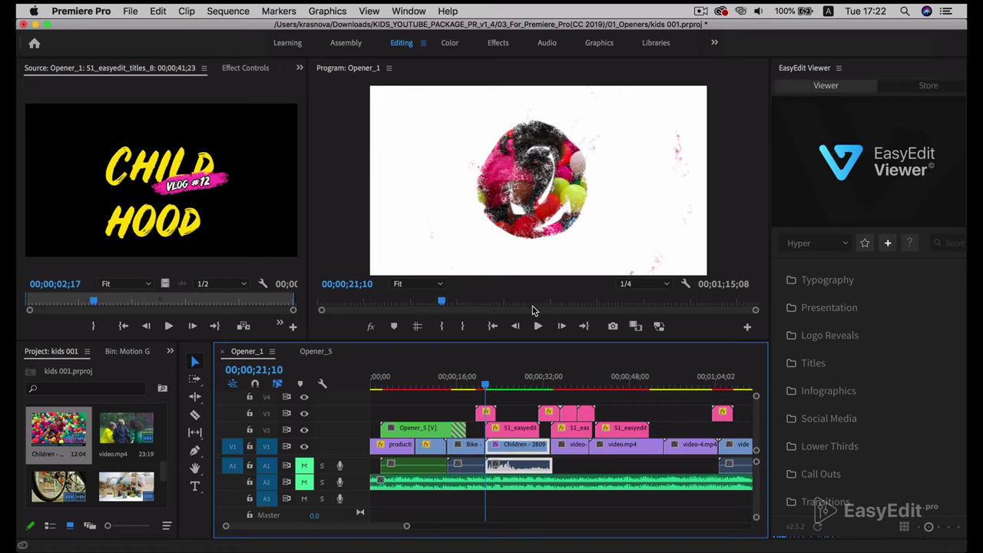
key("space")
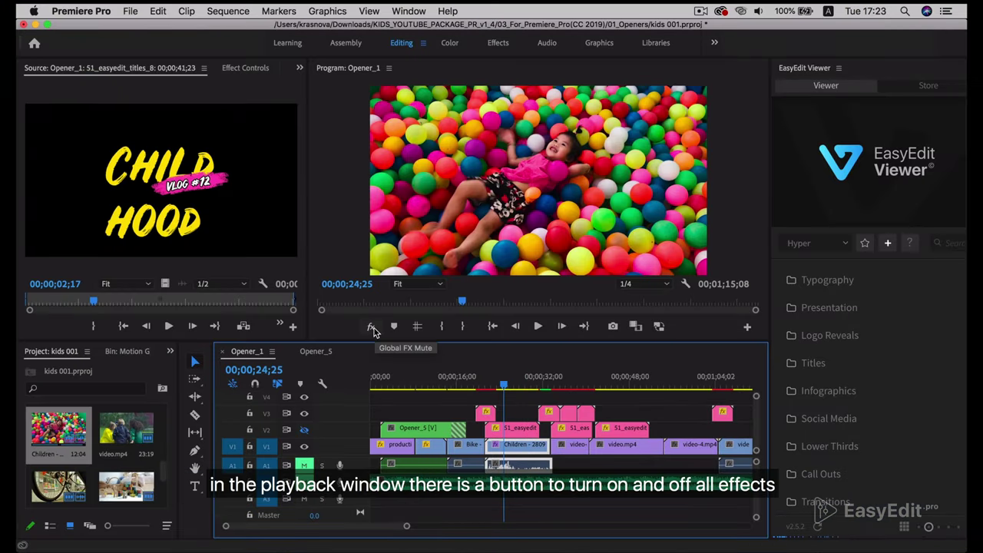
left_click(373, 329)
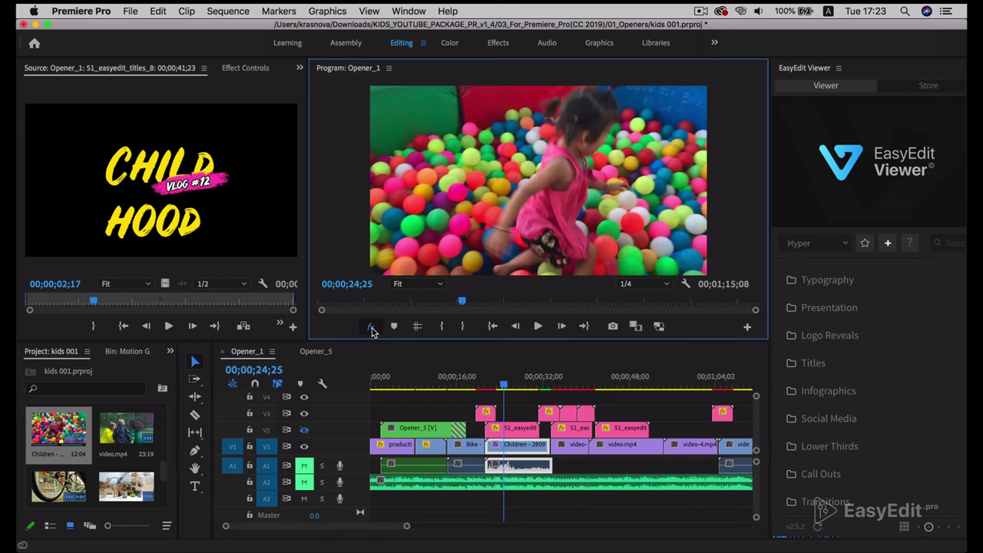
left_click(372, 330)
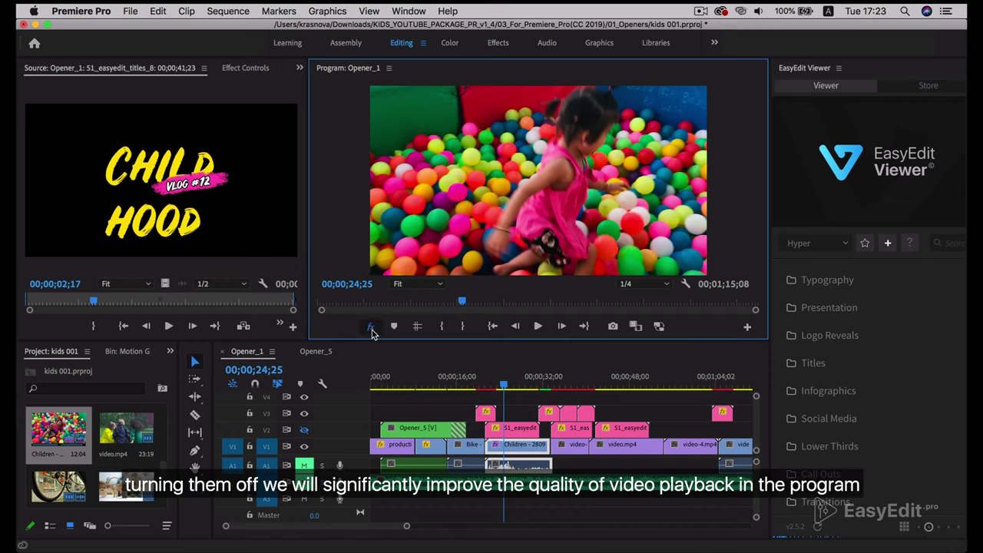
left_click(372, 329)
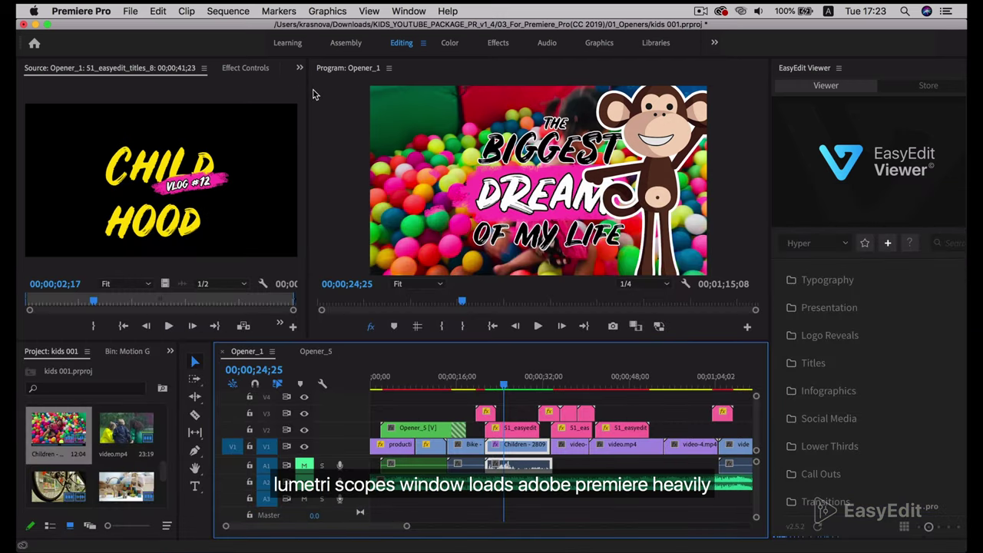
Step: Open Lumetri Scopes, watch it during playback, then close the panel
left_click(299, 69)
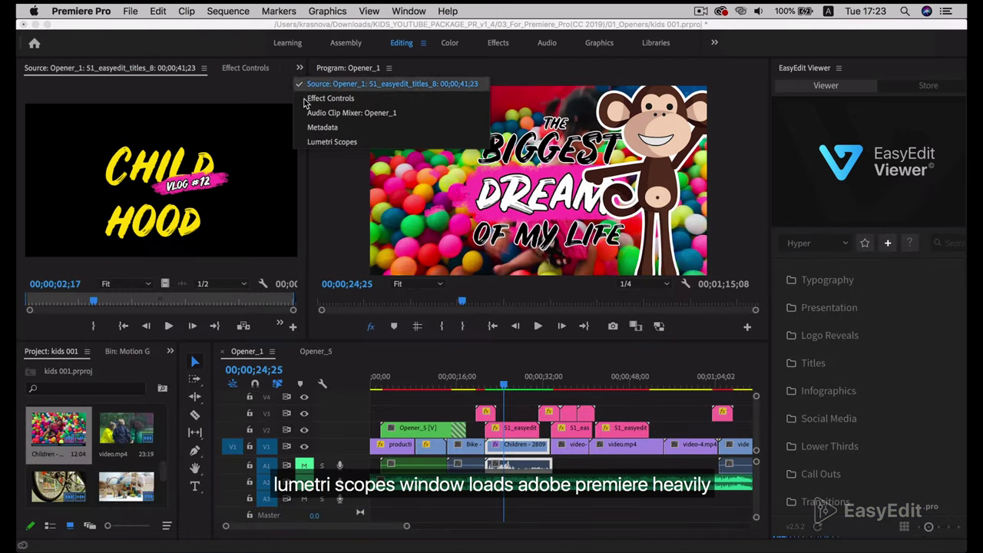
left_click(325, 142)
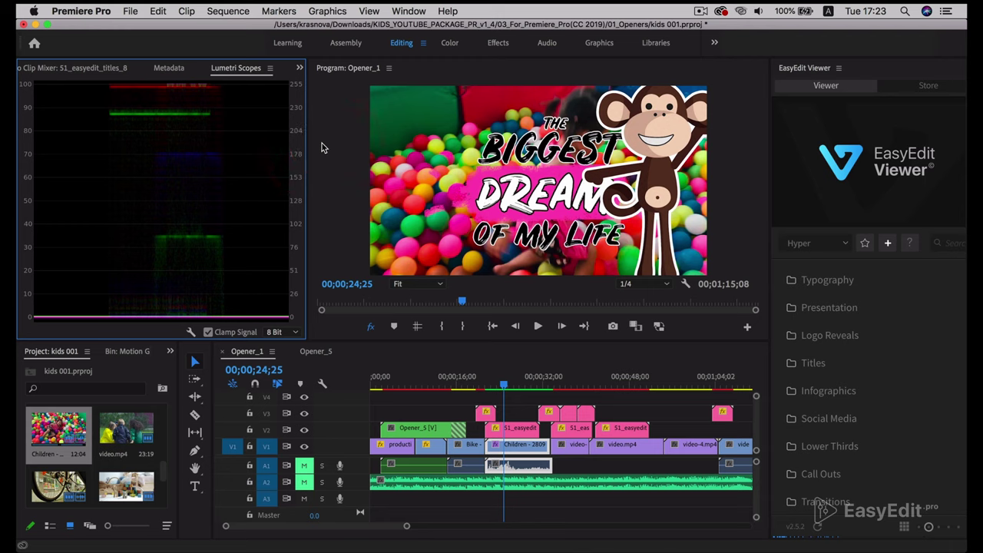
left_click(538, 328)
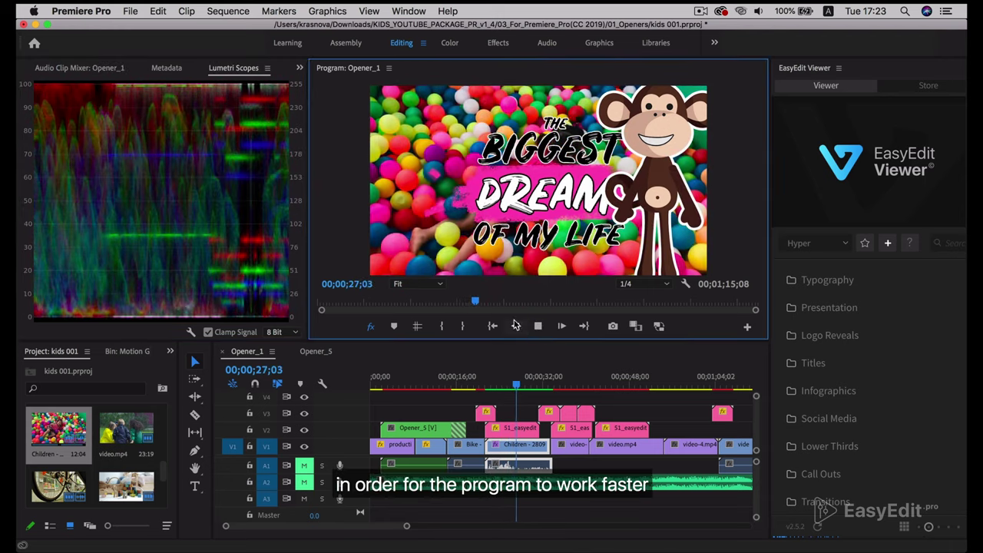
key("space")
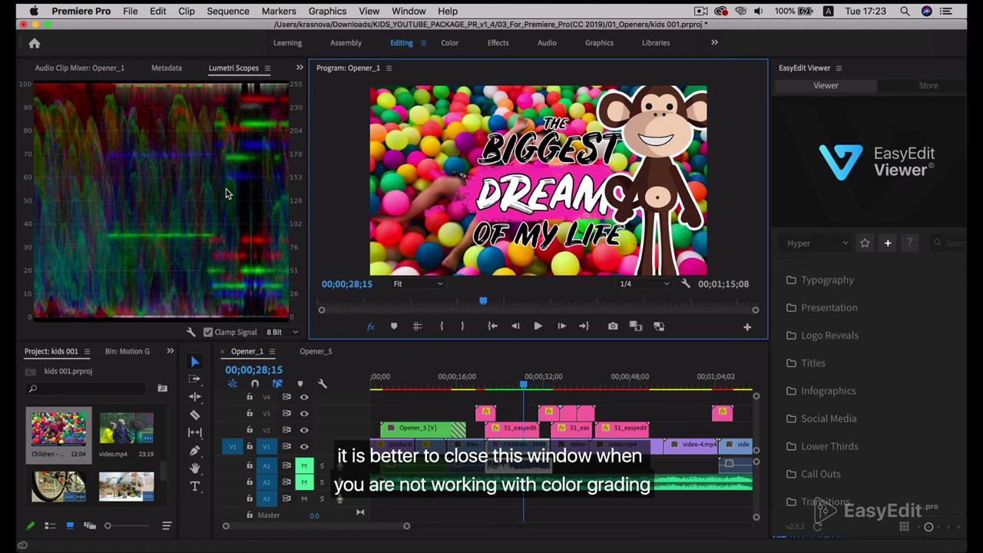
left_click(268, 71)
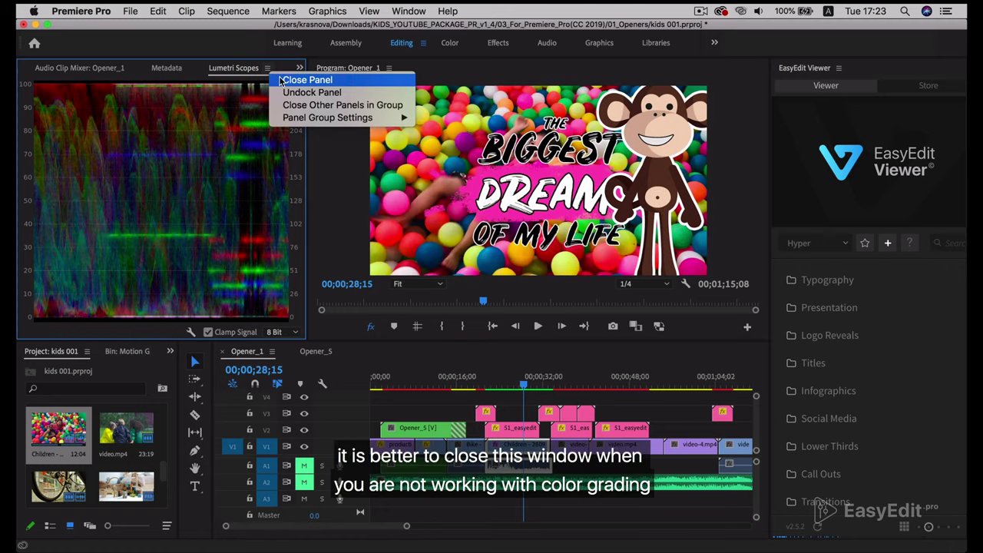
left_click(281, 80)
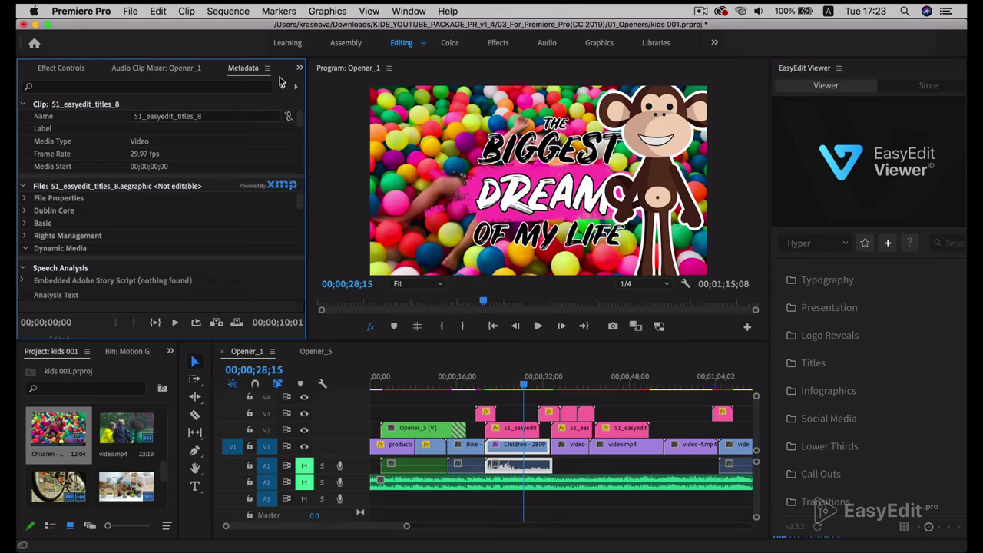